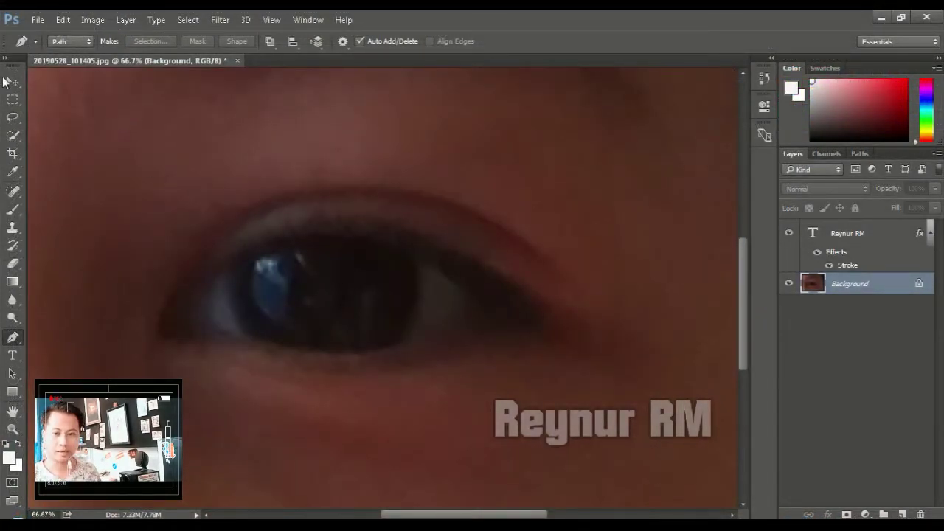
# Step: Activate the Pen tool in Path mode and add a new empty layer directly above the background photo
pyautogui.press('v')
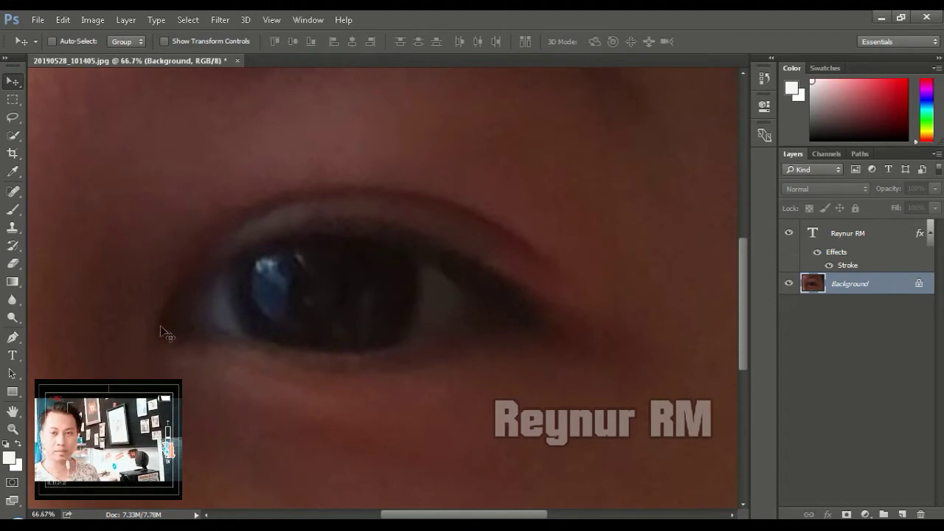
pyautogui.click(13, 338)
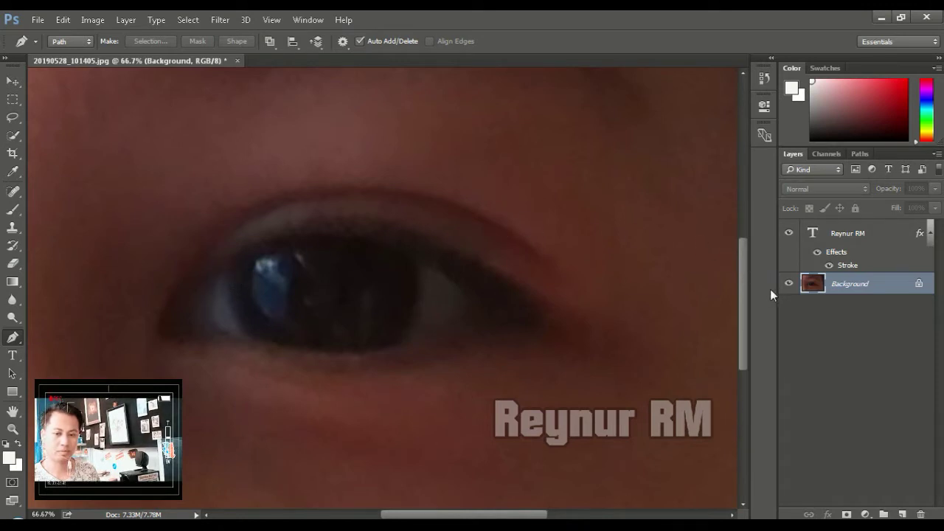
pyautogui.click(903, 514)
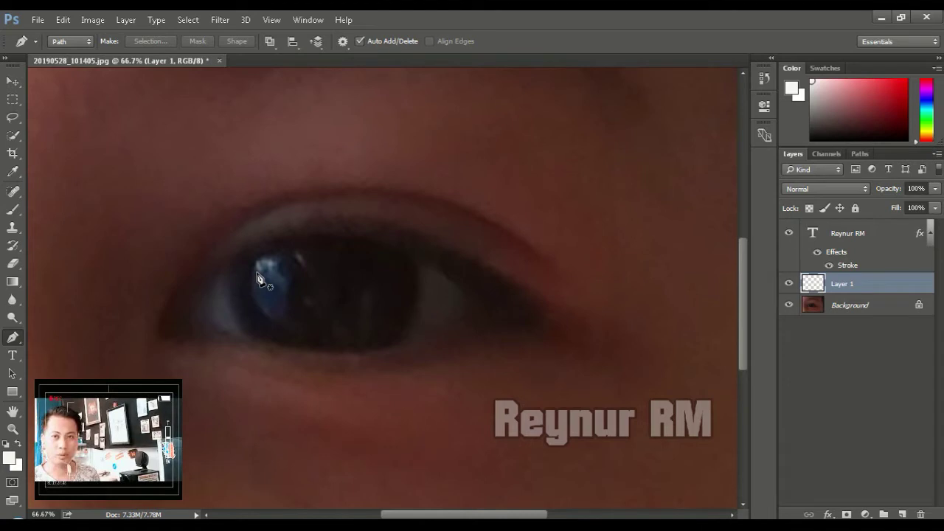
# Step: Trace a closed curved path around the dark iris of the eye on the new layer
pyautogui.moveTo(203, 295)
pyautogui.mouseDown()
pyautogui.moveTo(257, 285)
pyautogui.moveTo(219, 296)
pyautogui.mouseUp()
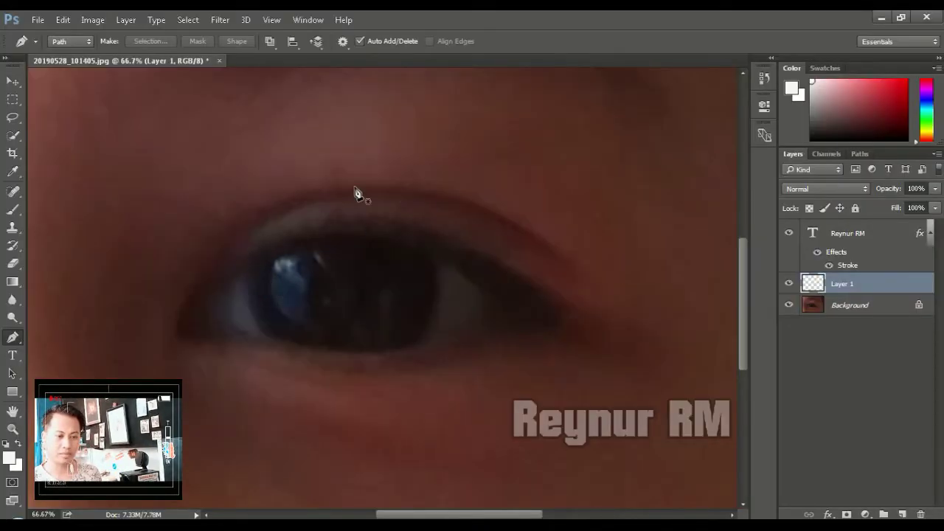
pyautogui.click(254, 262)
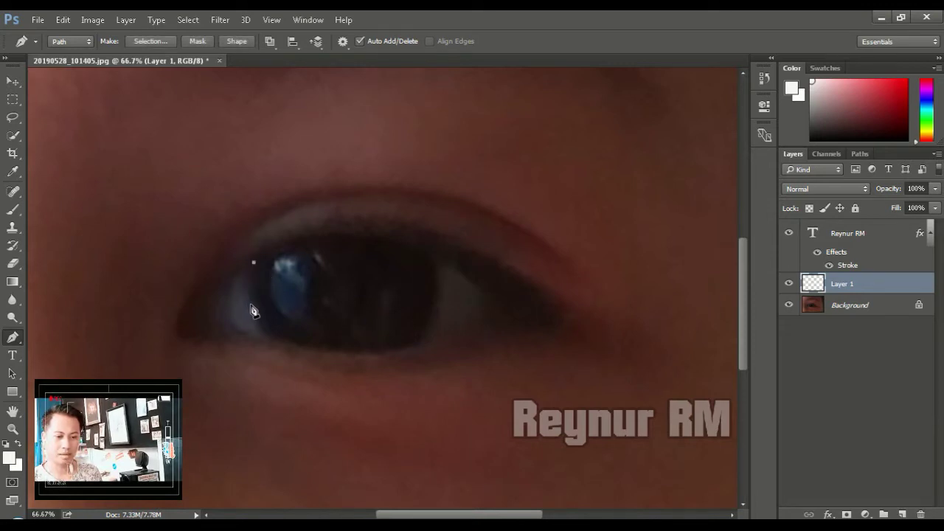
pyautogui.moveTo(264, 334); pyautogui.dragTo(284, 346)
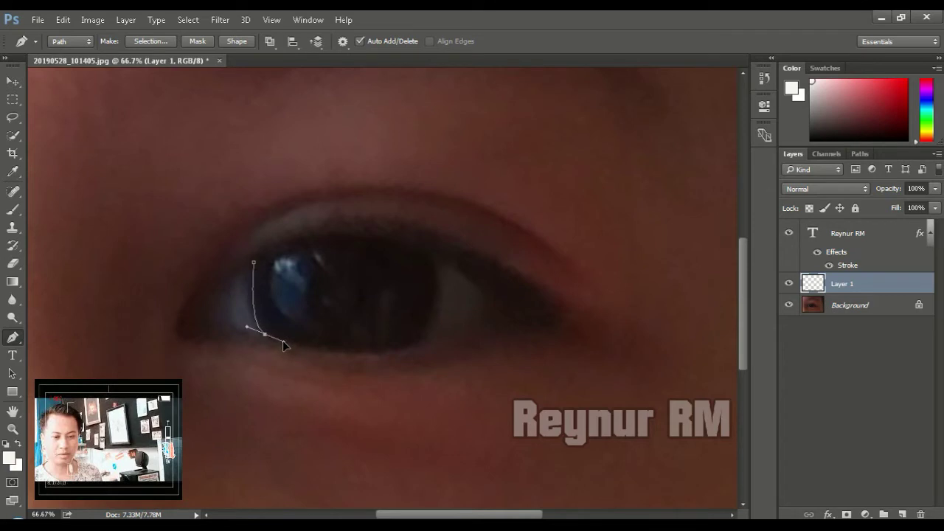
pyautogui.moveTo(369, 354); pyautogui.dragTo(407, 348)
pyautogui.moveTo(436, 268)
pyautogui.mouseDown()
pyautogui.moveTo(419, 228)
pyautogui.moveTo(428, 211)
pyautogui.moveTo(430, 260)
pyautogui.mouseUp()
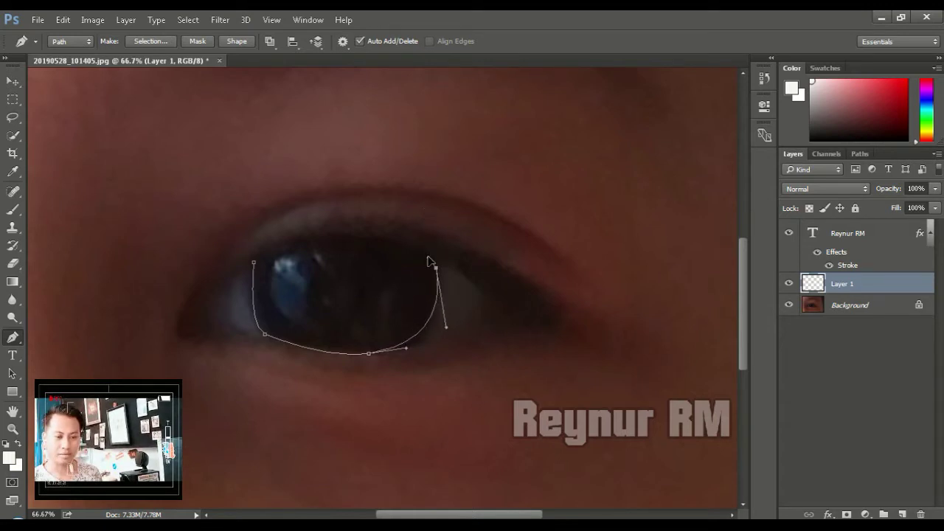
pyautogui.moveTo(254, 262); pyautogui.dragTo(151, 334)
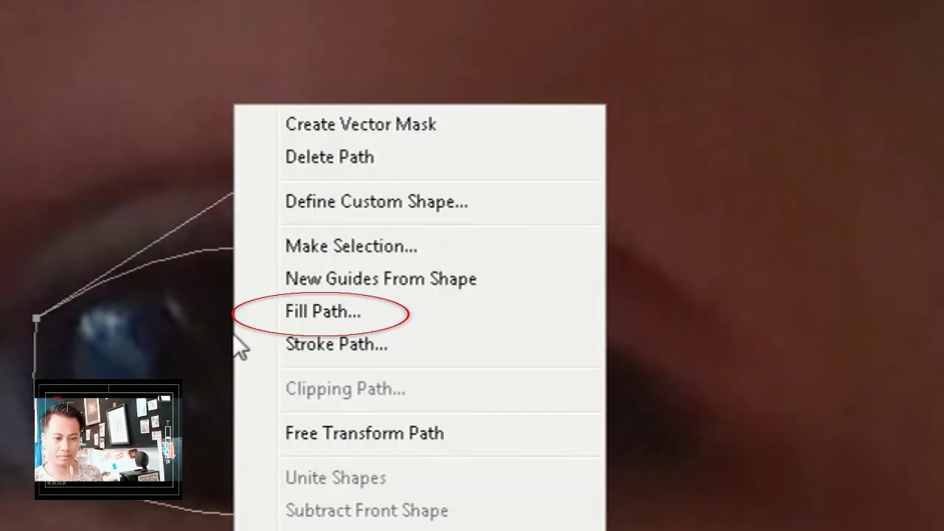
# Step: Fill the iris path with black at 100% opacity, dismiss the path, and briefly hide the background to check the shape
pyautogui.rightClick(236, 344)
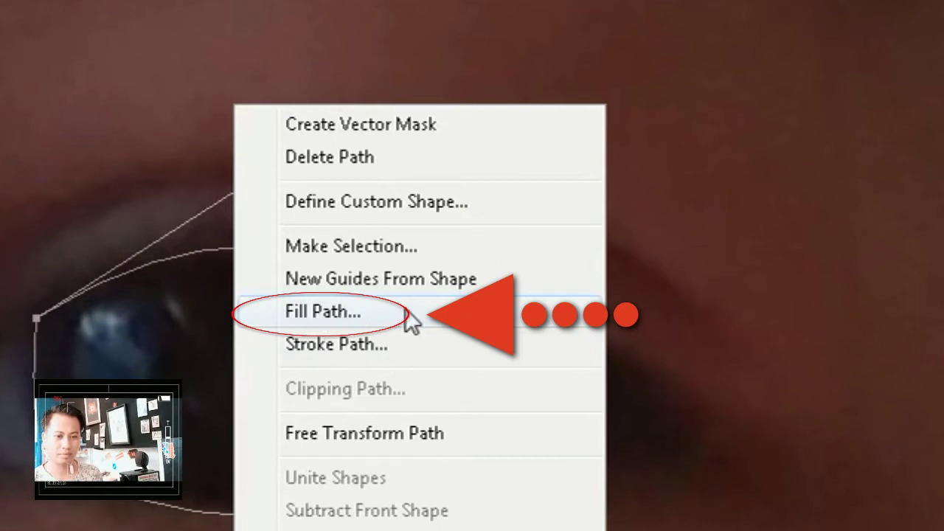
pyautogui.click(481, 310)
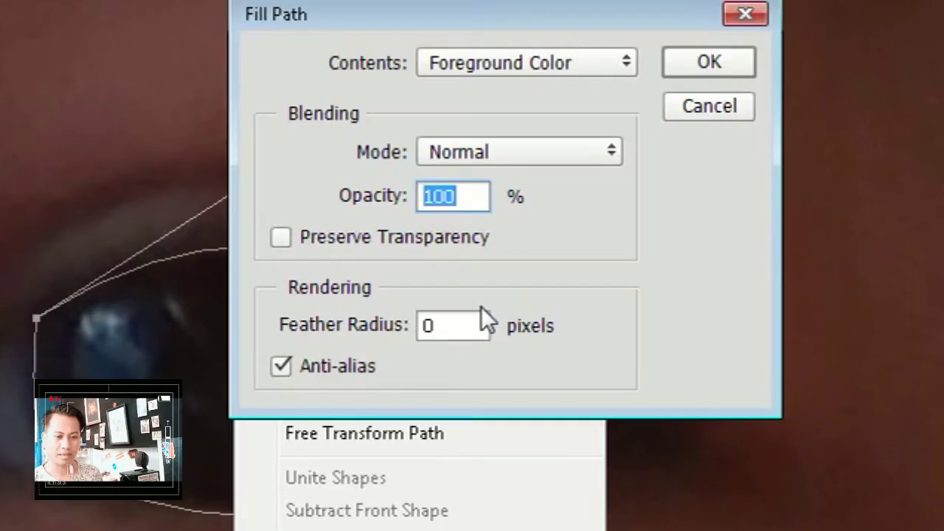
pyautogui.click(605, 67)
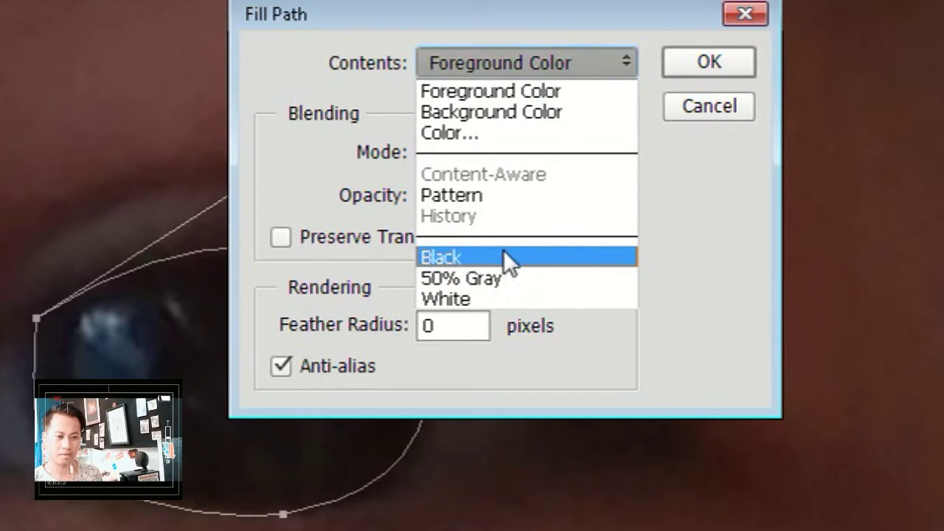
pyautogui.click(560, 256)
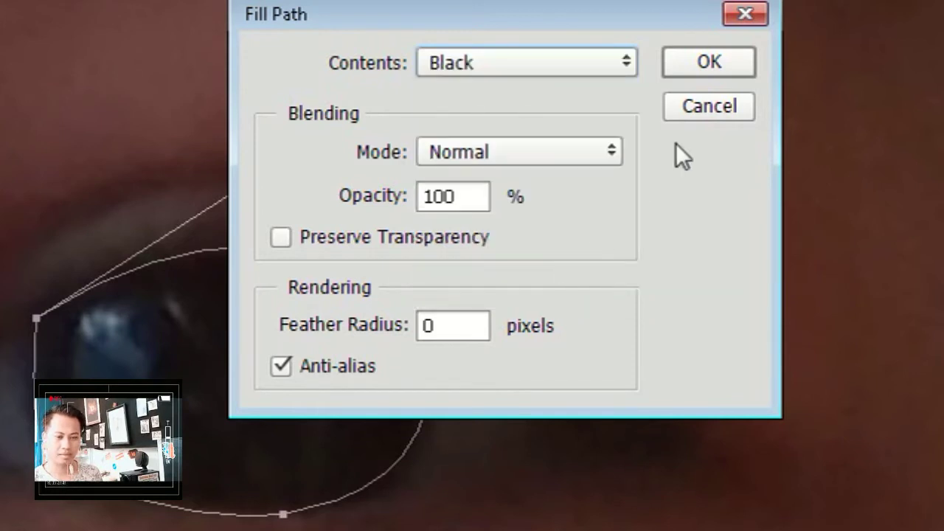
pyautogui.click(709, 66)
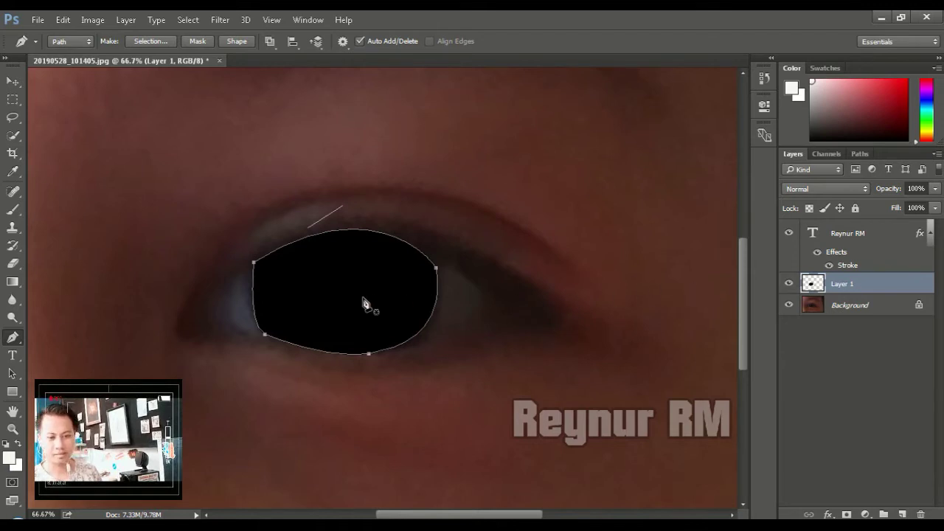
pyautogui.press('Escape')
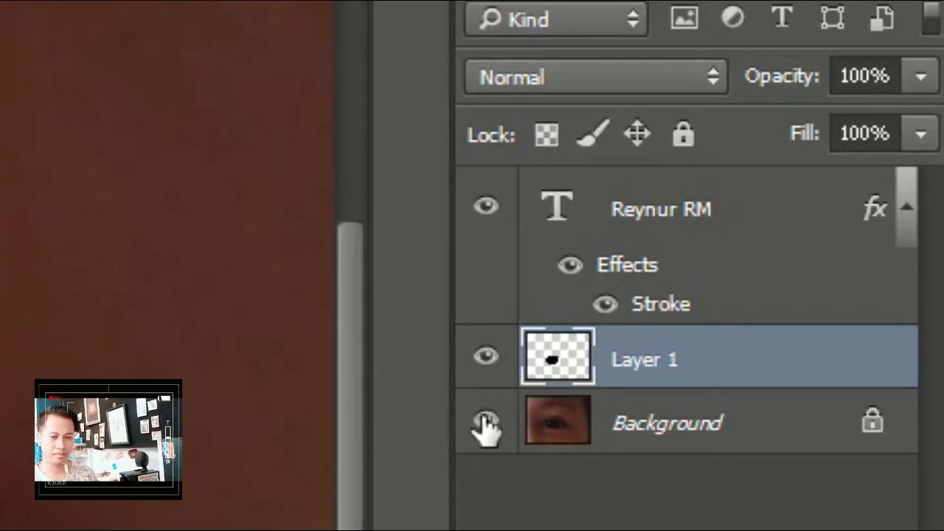
pyautogui.click(486, 422)
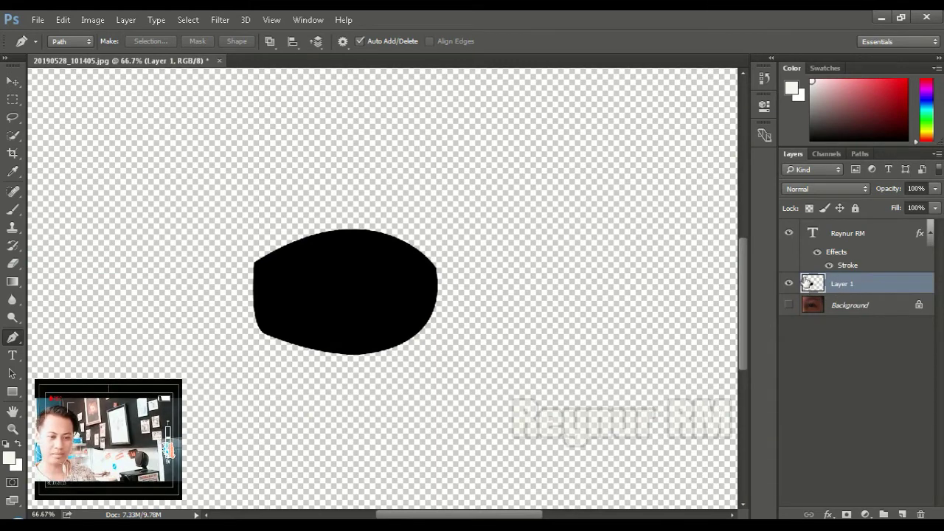
pyautogui.click(790, 305)
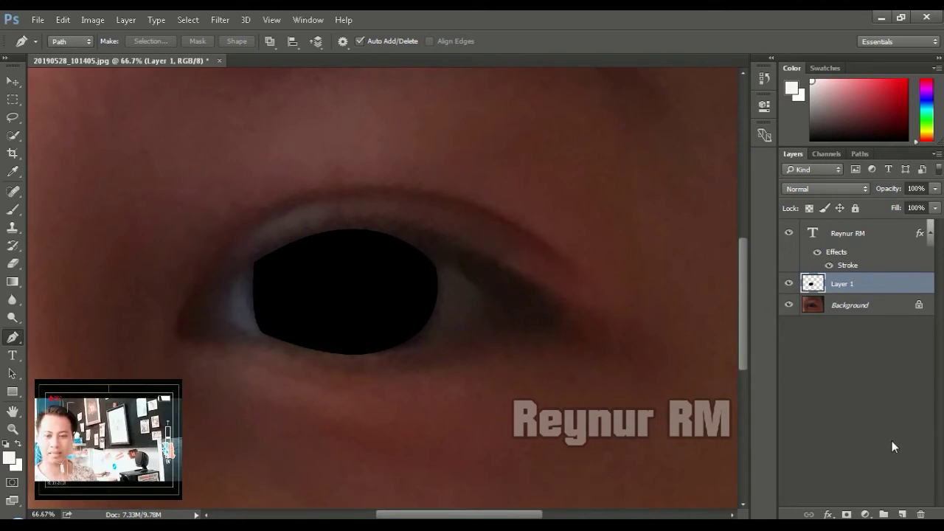
# Step: Add another layer and draw a closed, curved path along the upper lash line, widening toward the outer eye corner
pyautogui.click(901, 514)
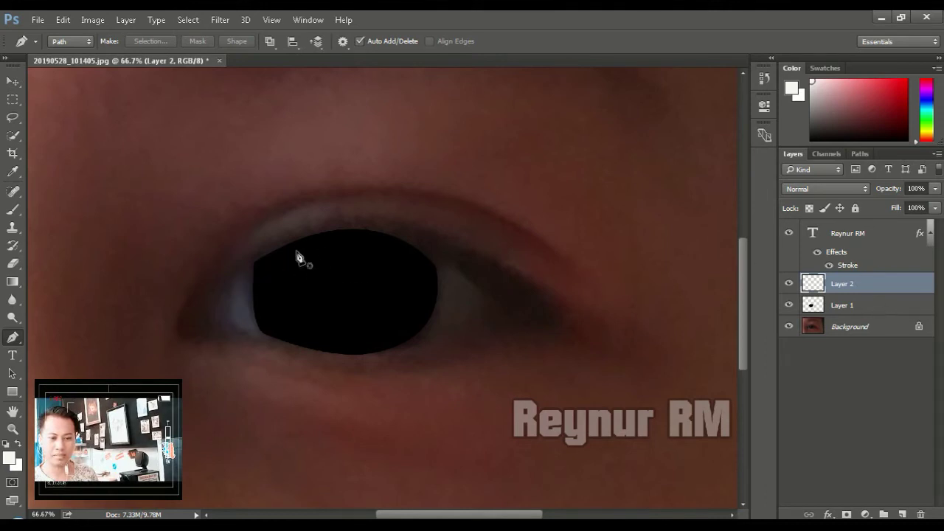
pyautogui.click(213, 301)
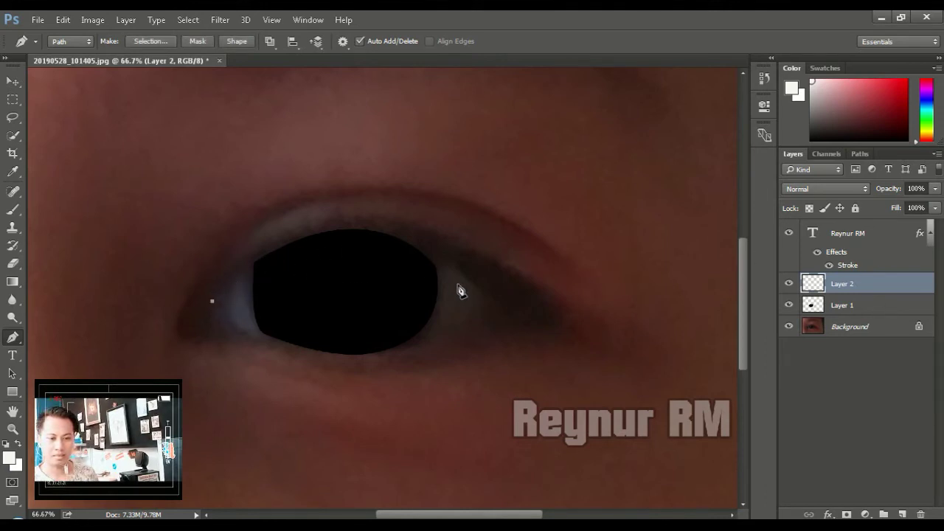
pyautogui.moveTo(493, 305); pyautogui.dragTo(503, 328)
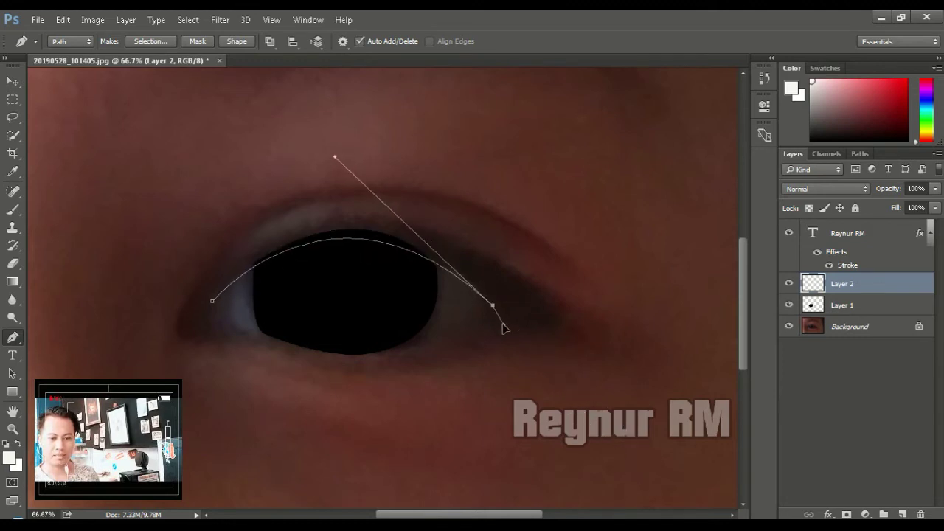
pyautogui.click(500, 329)
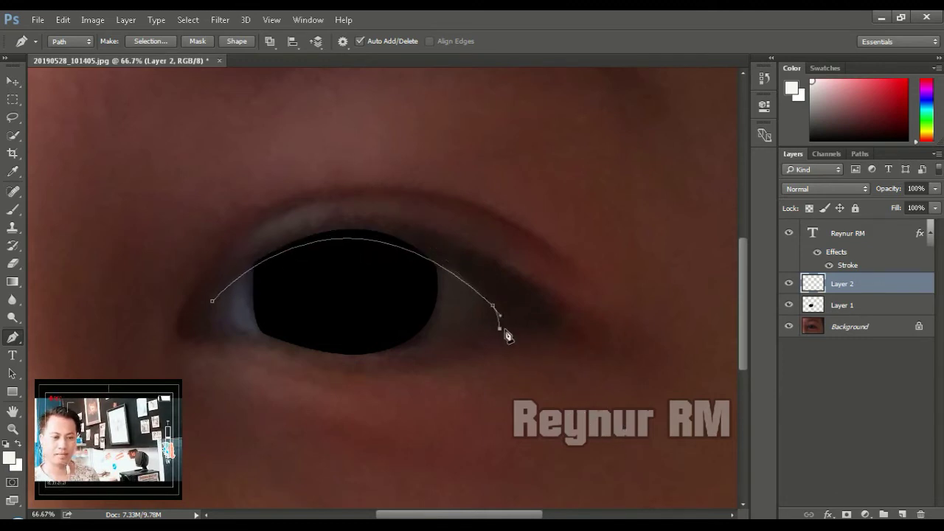
pyautogui.click(565, 323)
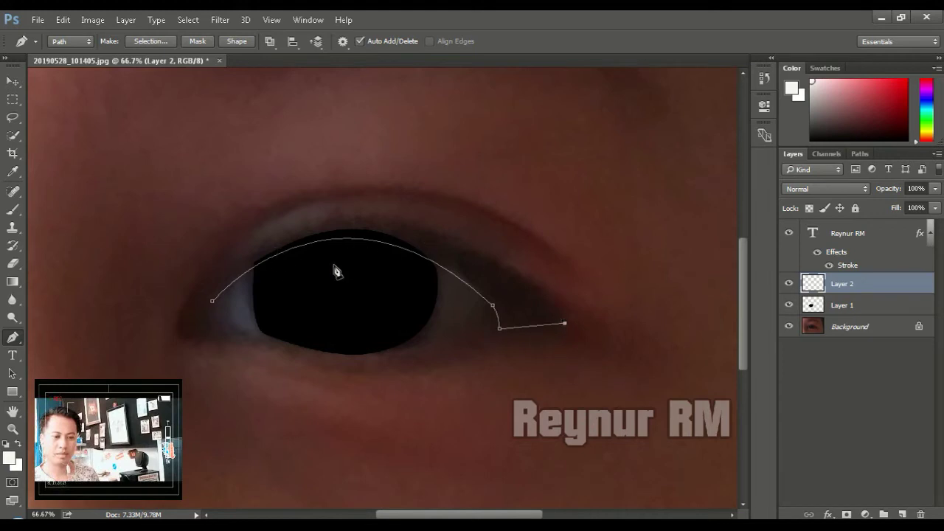
pyautogui.moveTo(213, 302); pyautogui.dragTo(442, 105)
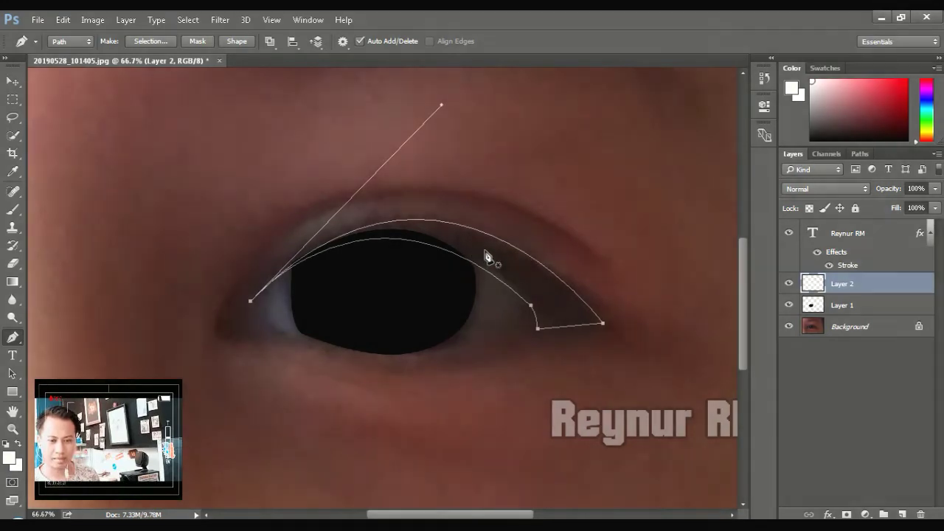
# Step: Fill the lash-line path with the dark brown #1f1512 sampled from the photo above the iris, and dismiss the path
pyautogui.rightClick(488, 258)
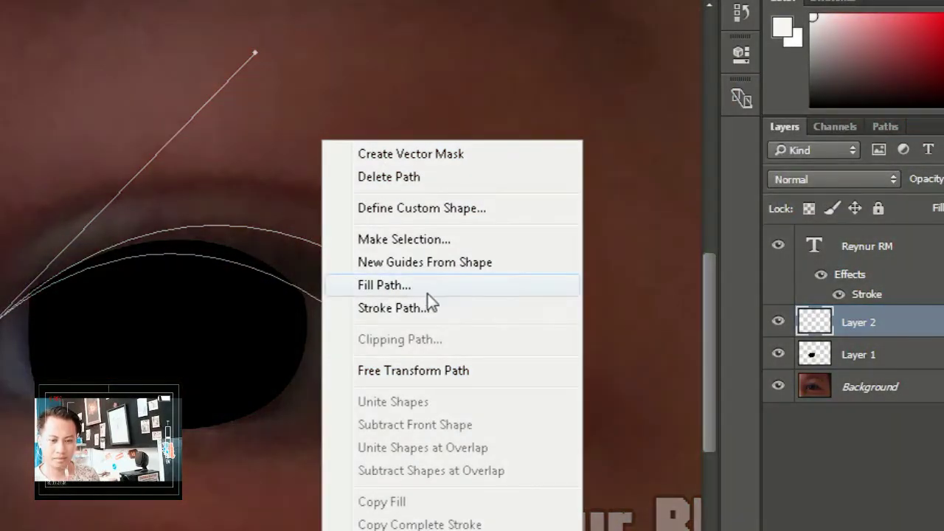
pyautogui.click(451, 286)
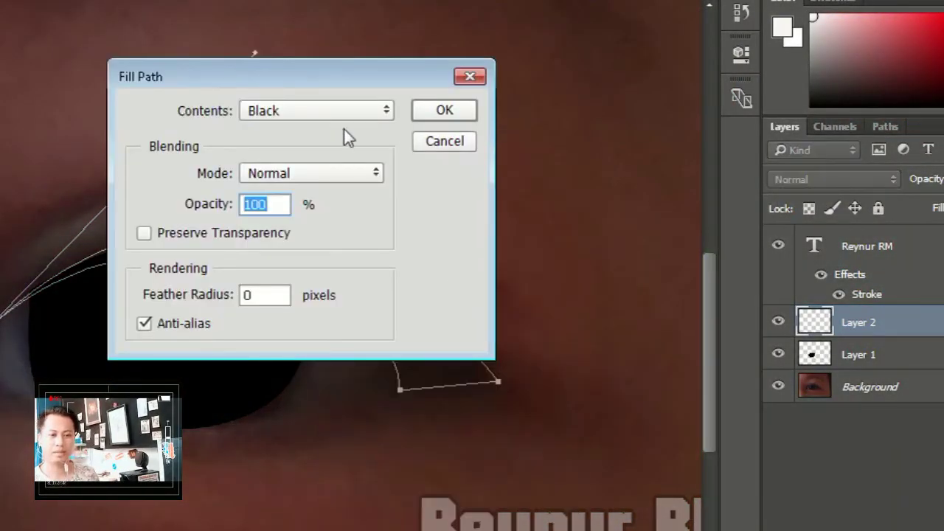
pyautogui.moveTo(342, 76); pyautogui.dragTo(656, 101)
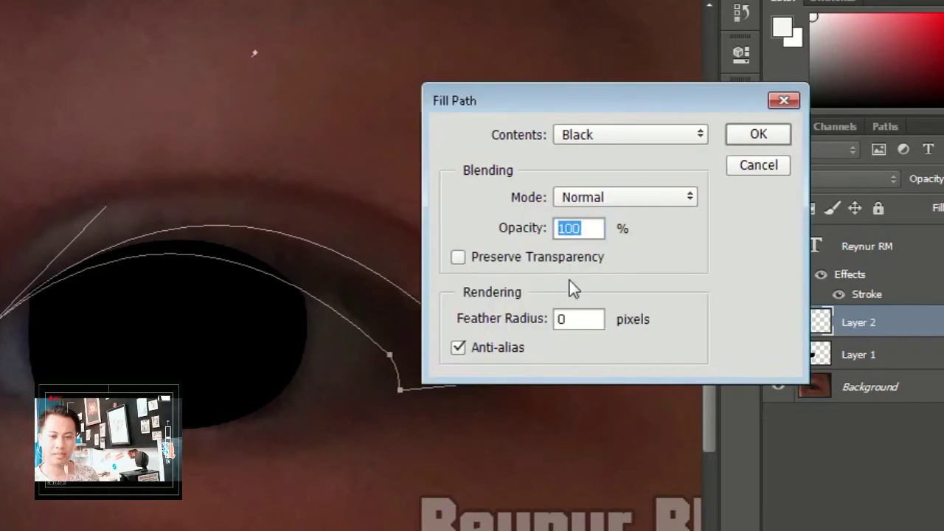
pyautogui.click(620, 194)
pyautogui.click(622, 195)
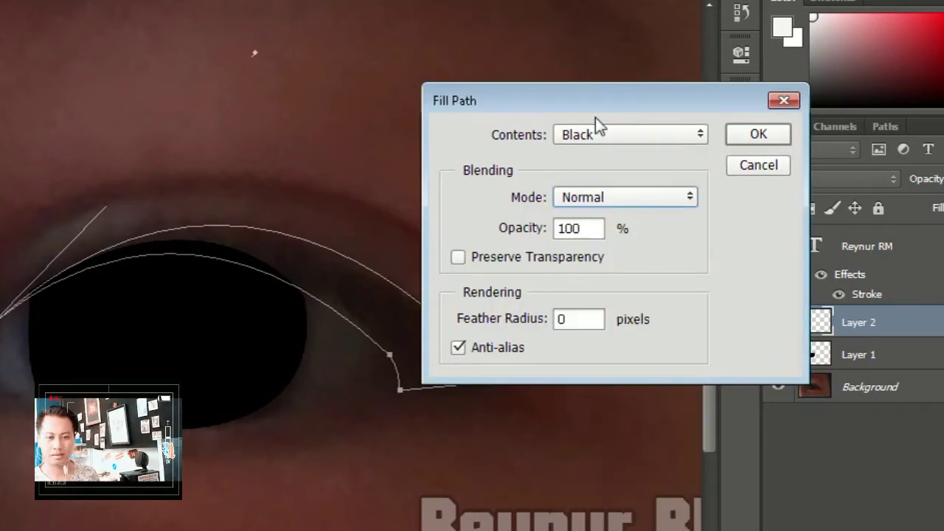
pyautogui.click(608, 134)
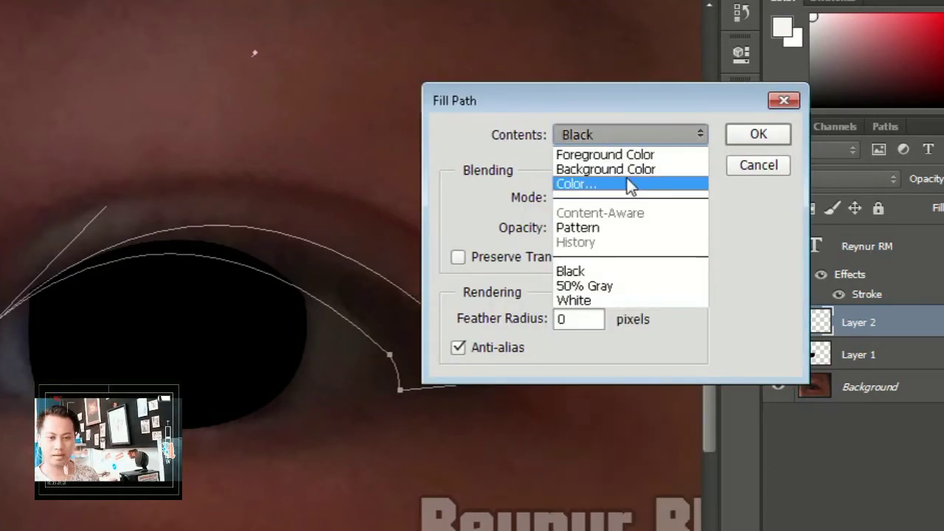
pyautogui.click(657, 185)
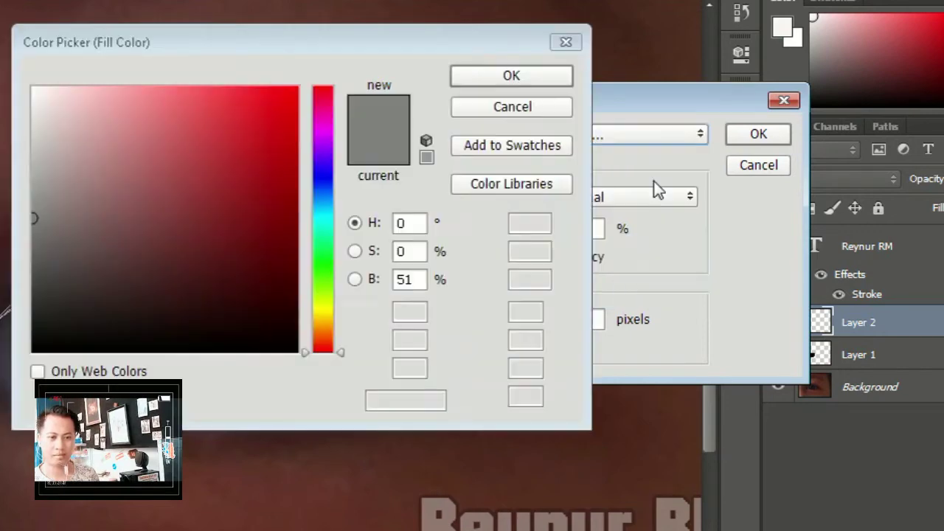
pyautogui.moveTo(249, 42); pyautogui.dragTo(592, 47)
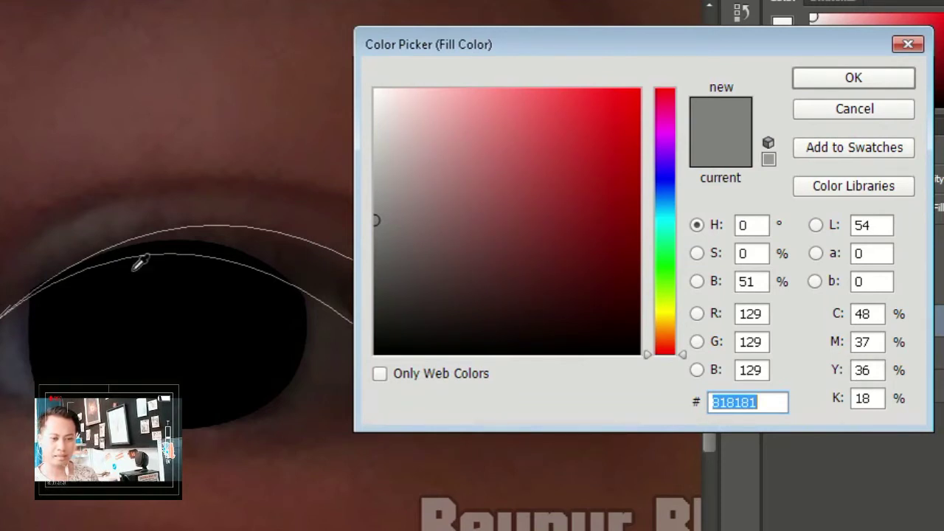
pyautogui.click(312, 262)
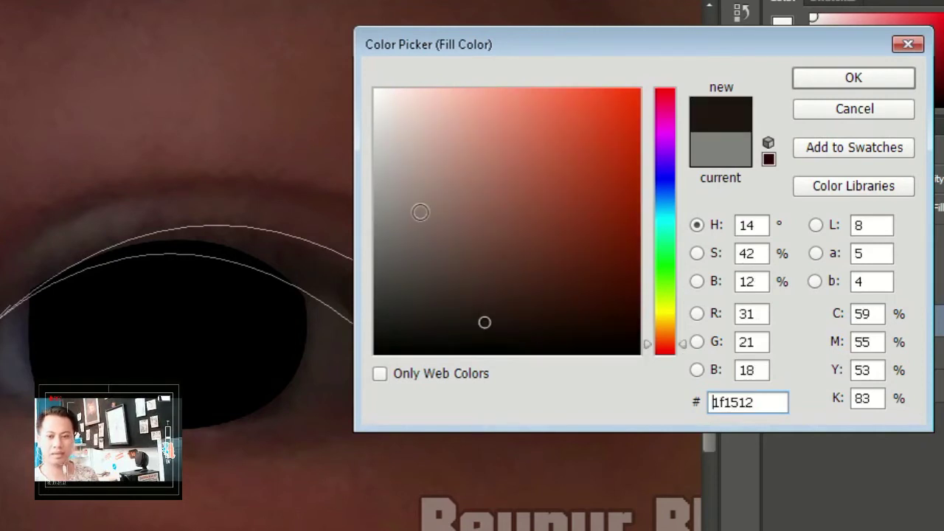
pyautogui.click(856, 79)
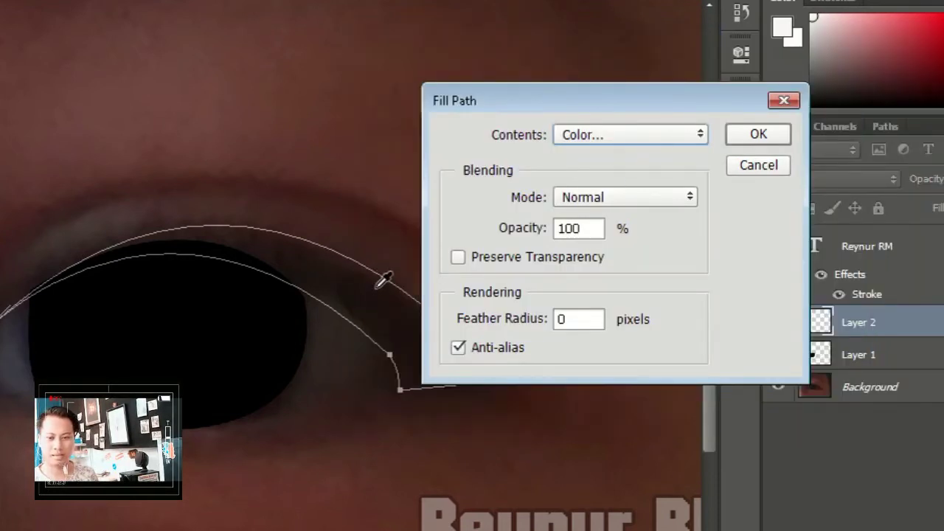
pyautogui.click(769, 135)
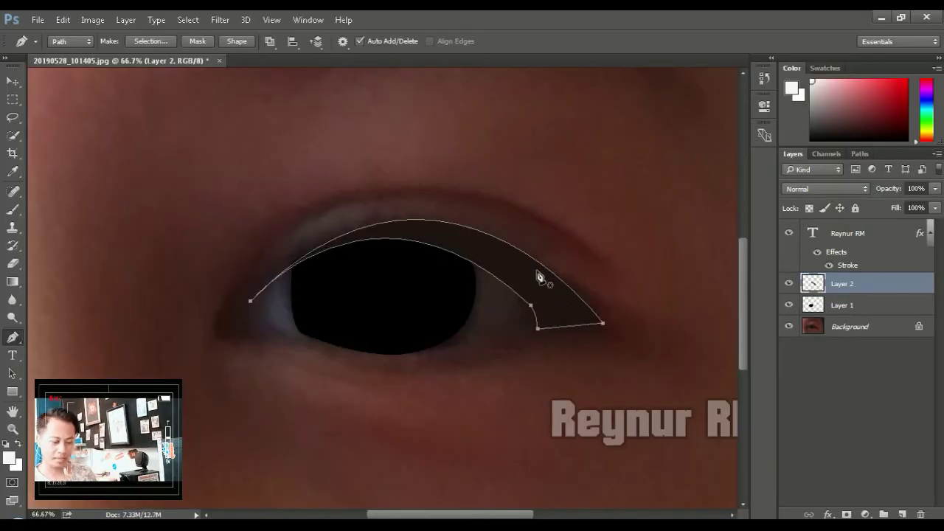
pyautogui.press('Escape')
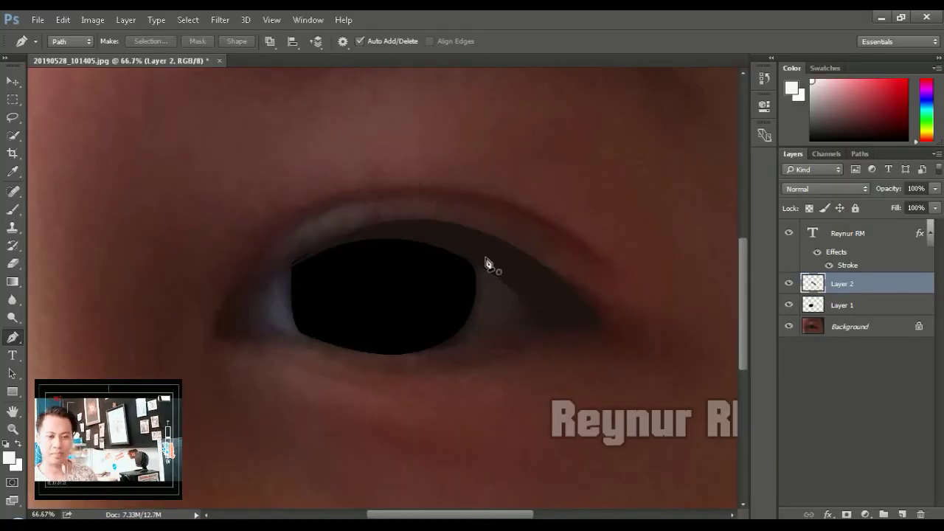
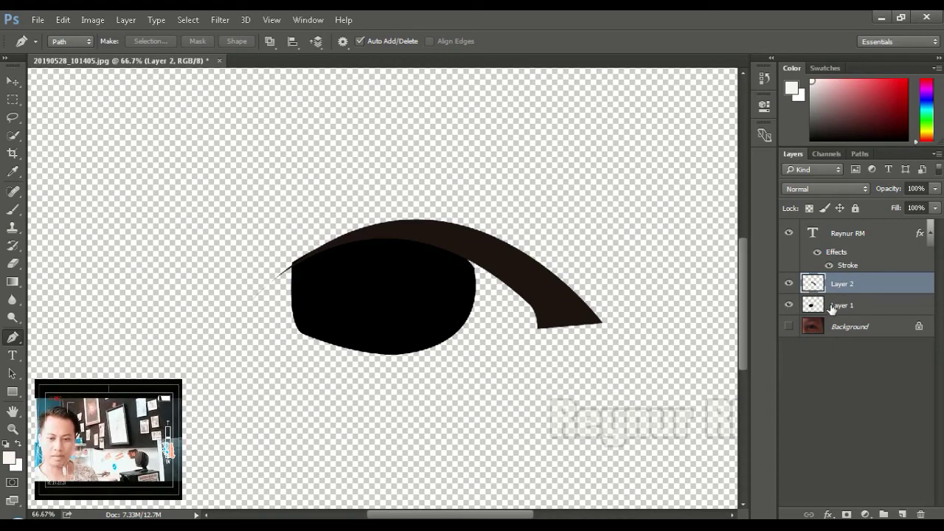
# Step: Rename Layer 1, which holds the black iris shape, as "mata hitam"
pyautogui.click(862, 309)
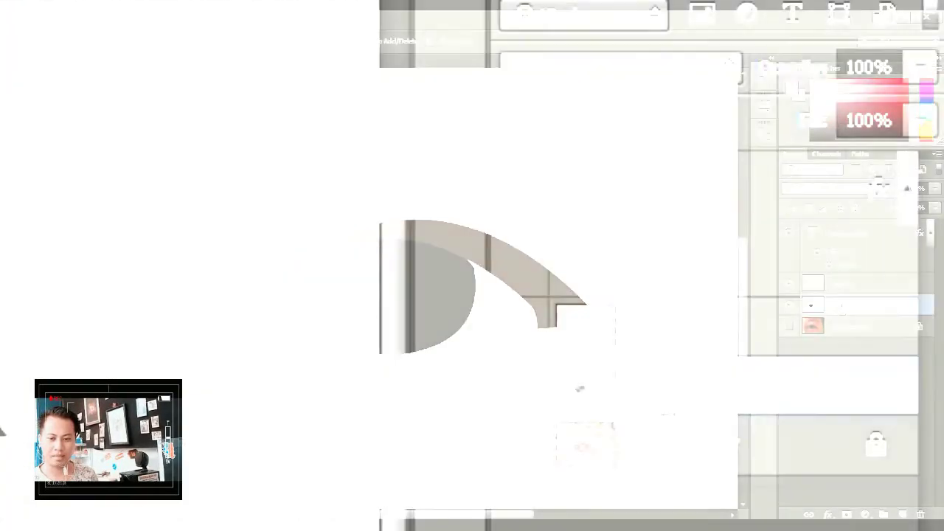
pyautogui.doubleClick(841, 306)
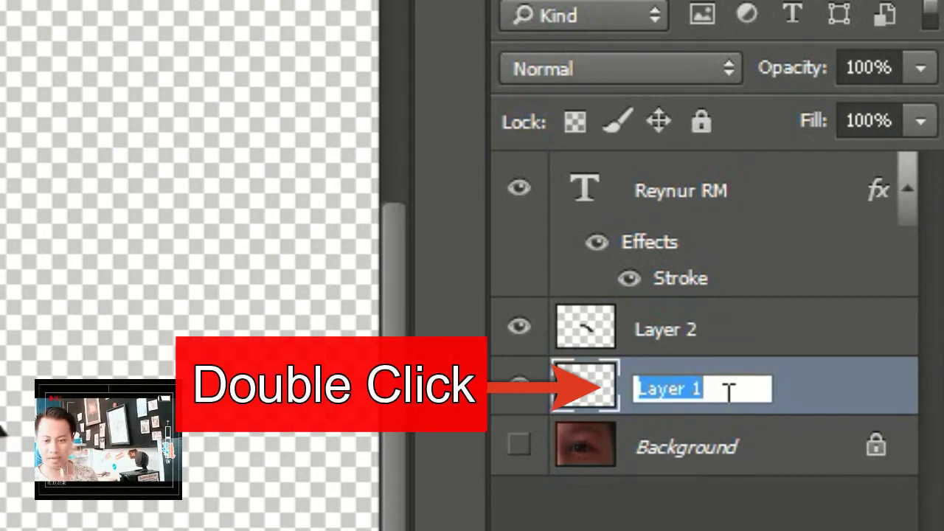
pyautogui.click(785, 407)
pyautogui.doubleClick(664, 390)
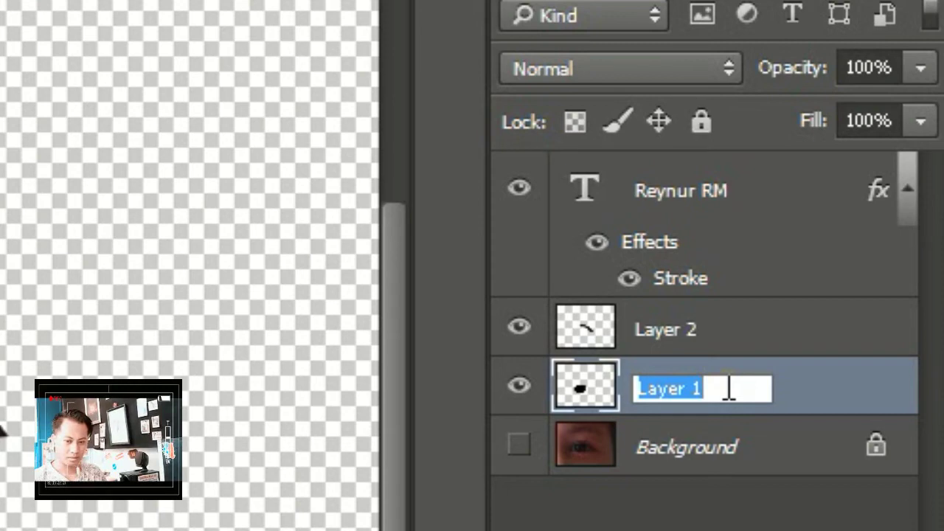
pyautogui.write('mata hitam')
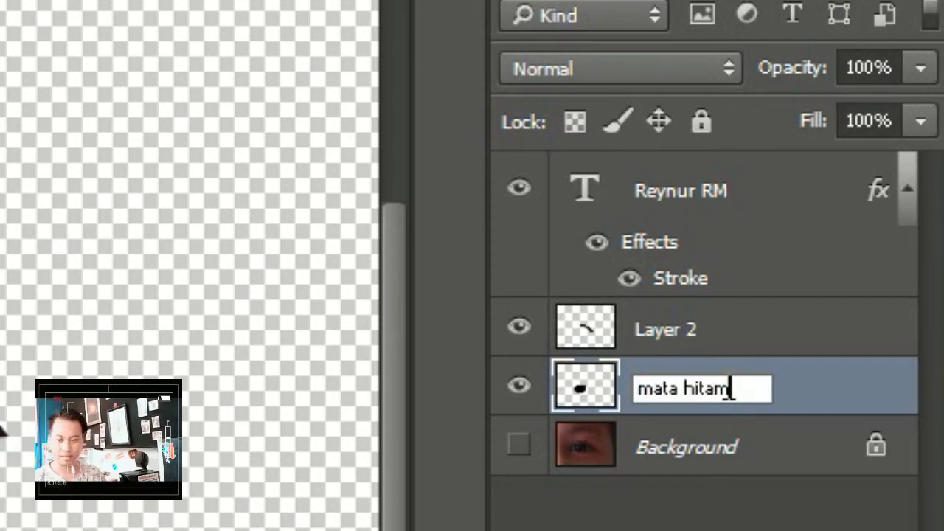
pyautogui.press('Return')
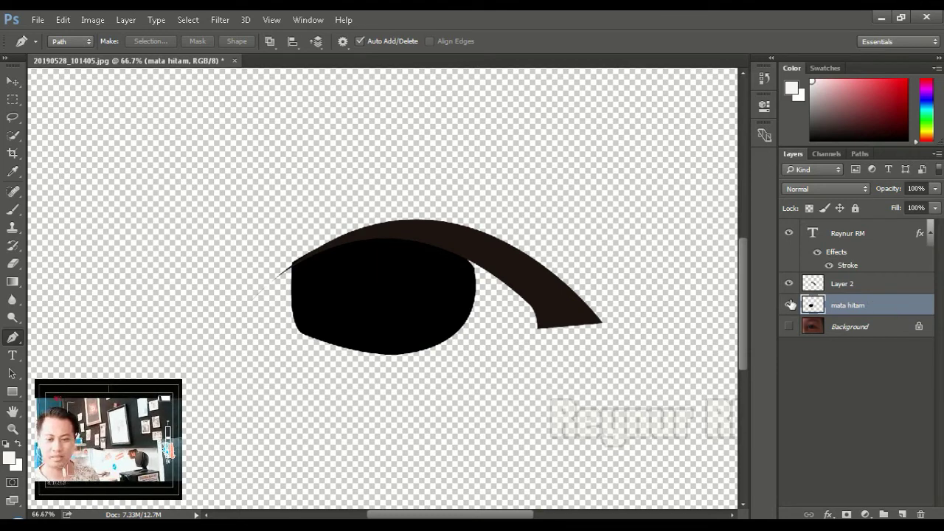
# Step: Toggle the visibility of the mata hitam layer off and on to check which shape it holds
pyautogui.click(789, 305)
pyautogui.click(789, 305)
pyautogui.click(789, 306)
pyautogui.click(788, 305)
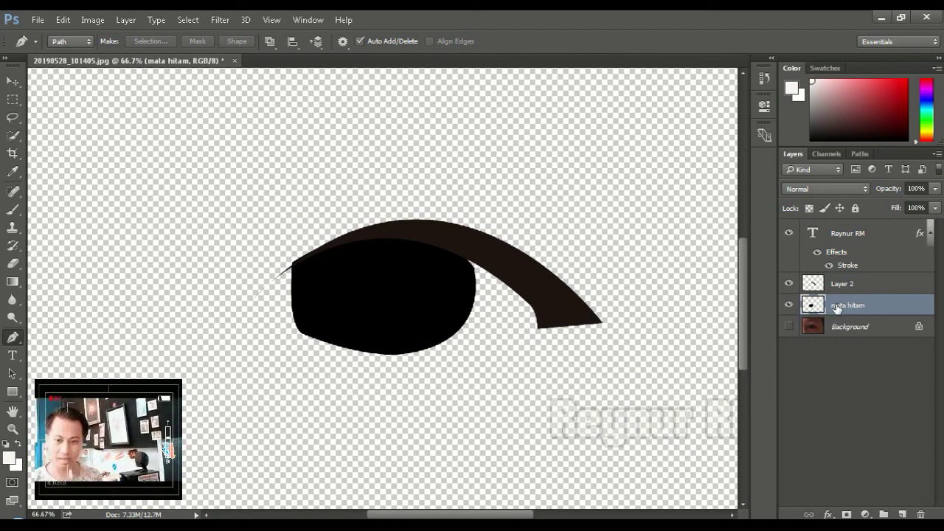
# Step: Rename Layer 2, the lash-line shape, as "garis mata", and briefly show the background photo to compare it with the shapes
pyautogui.click(860, 287)
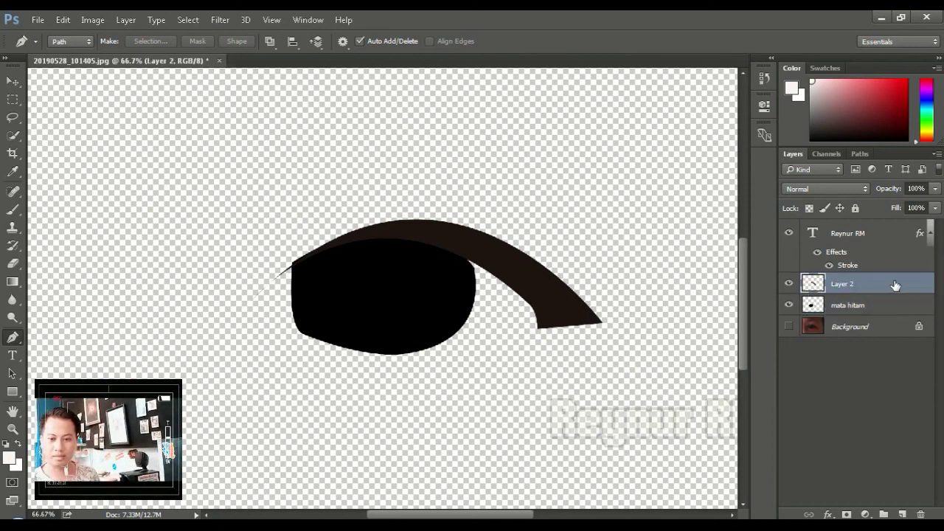
pyautogui.doubleClick(843, 286)
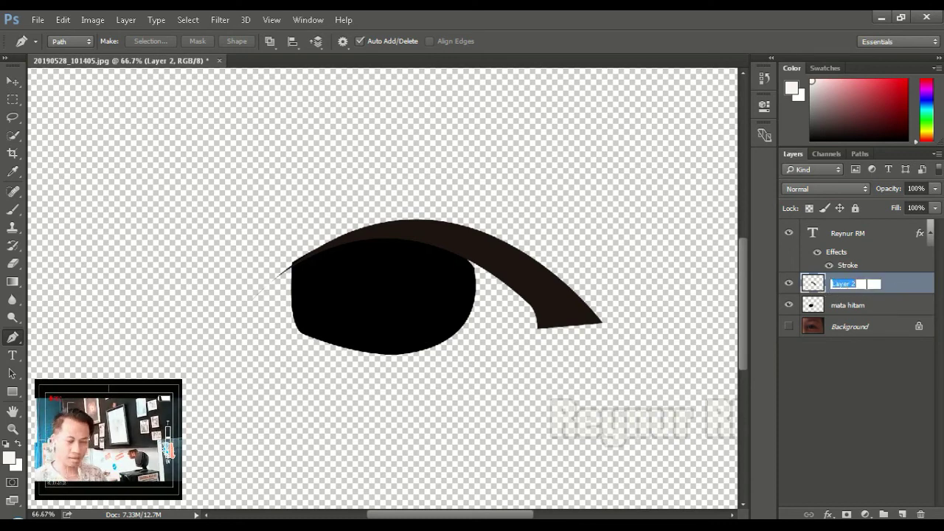
pyautogui.write('garis mata')
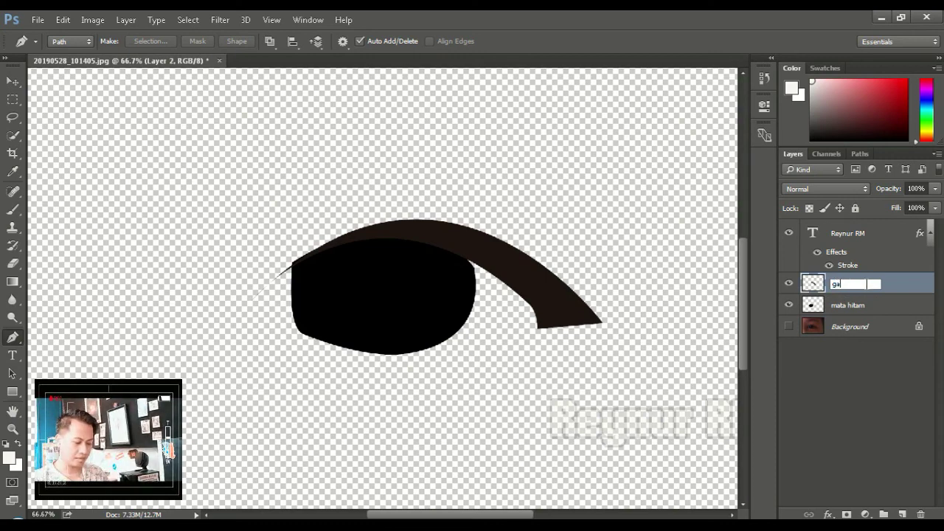
pyautogui.press('Return')
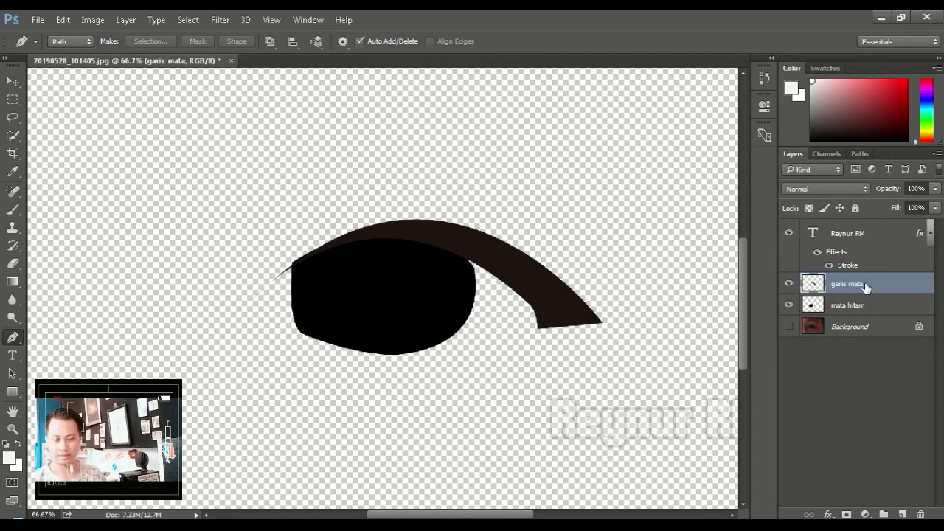
pyautogui.click(789, 326)
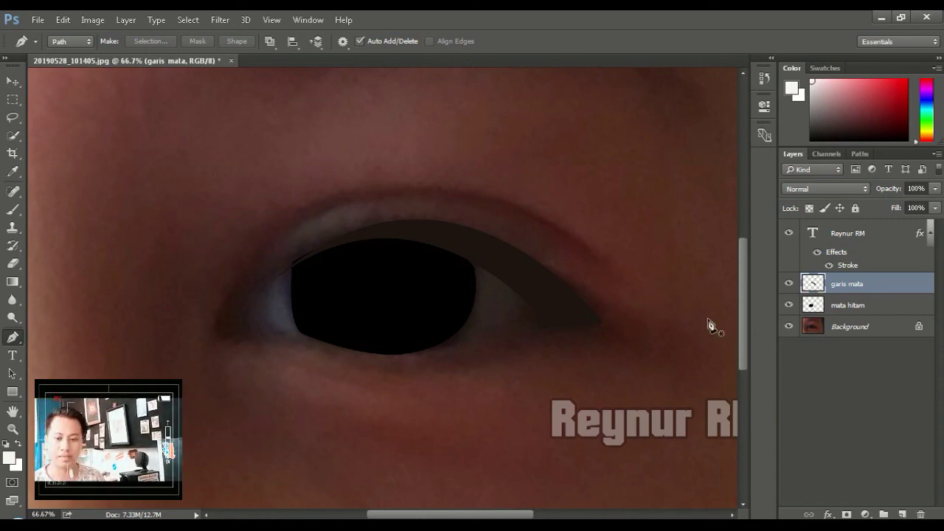
pyautogui.click(788, 326)
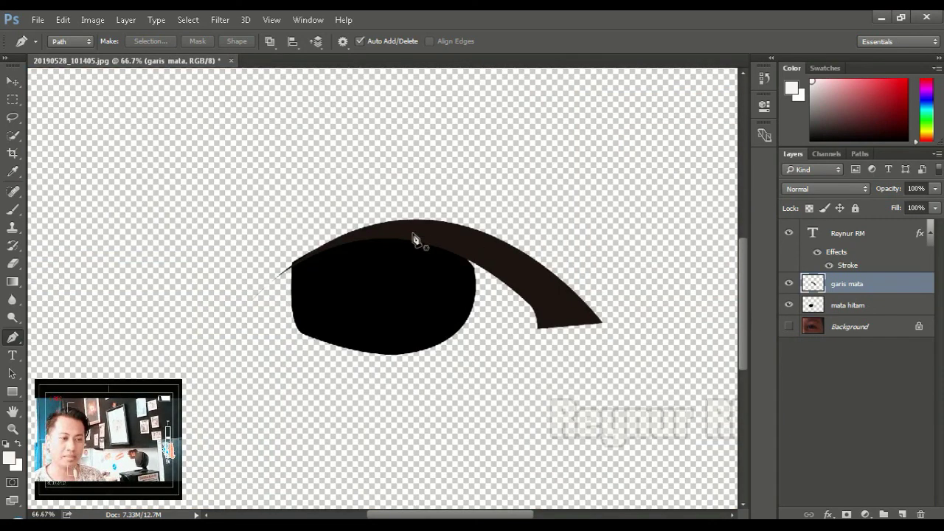